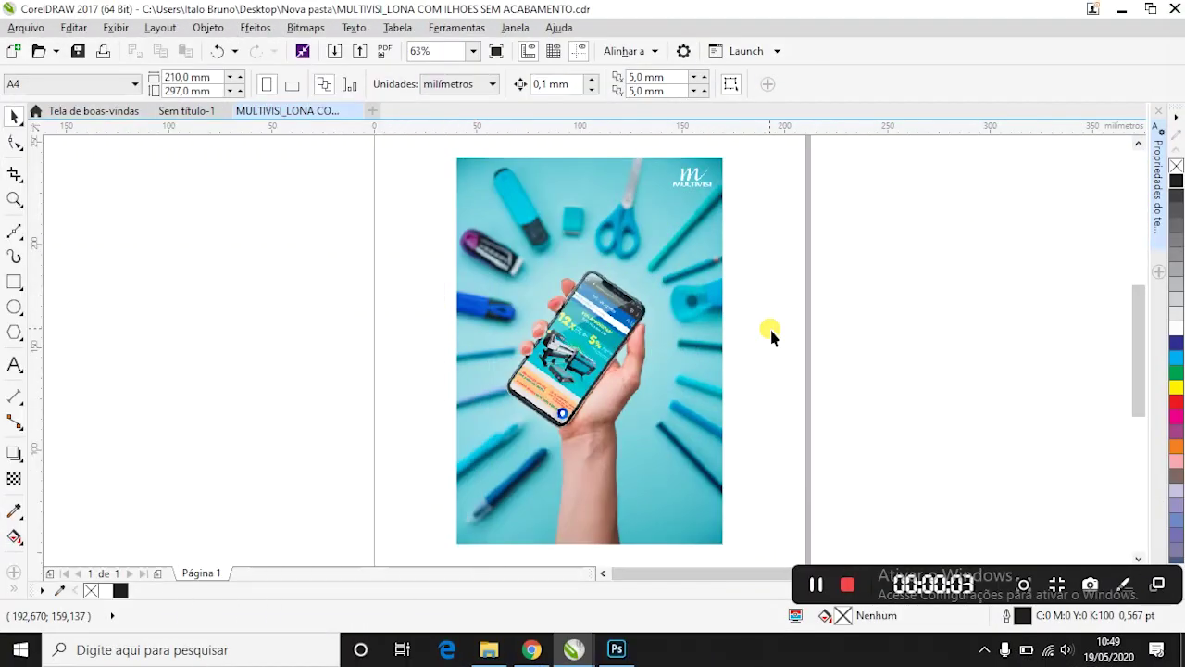
left_click(647, 260)
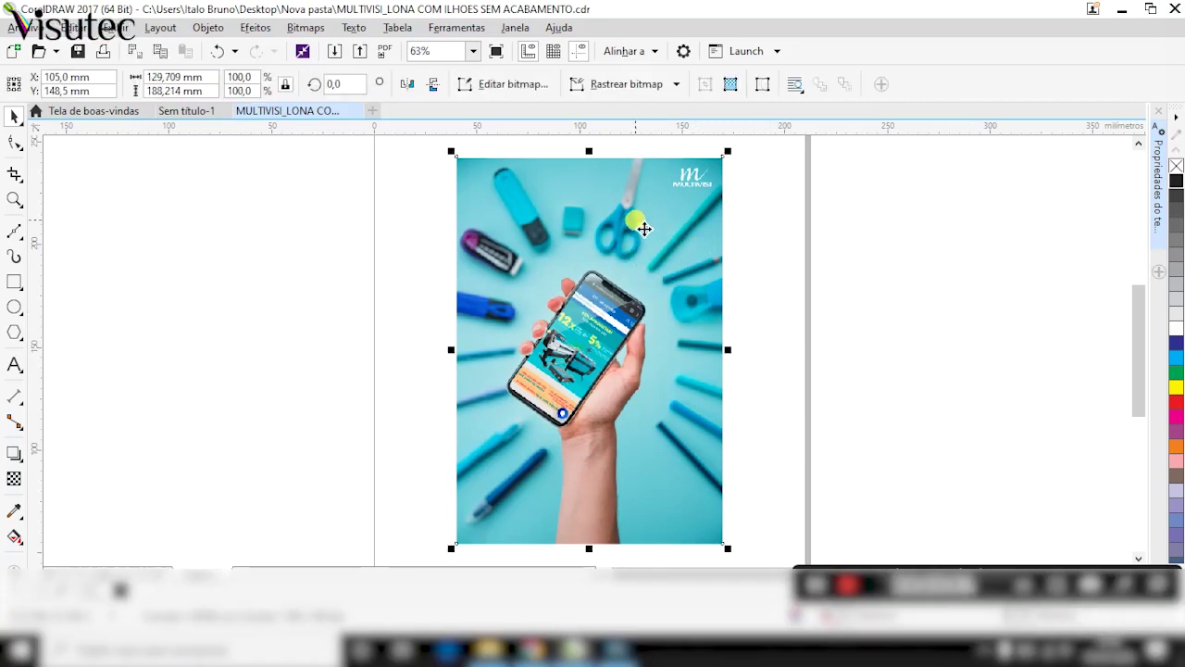
left_click(769, 211)
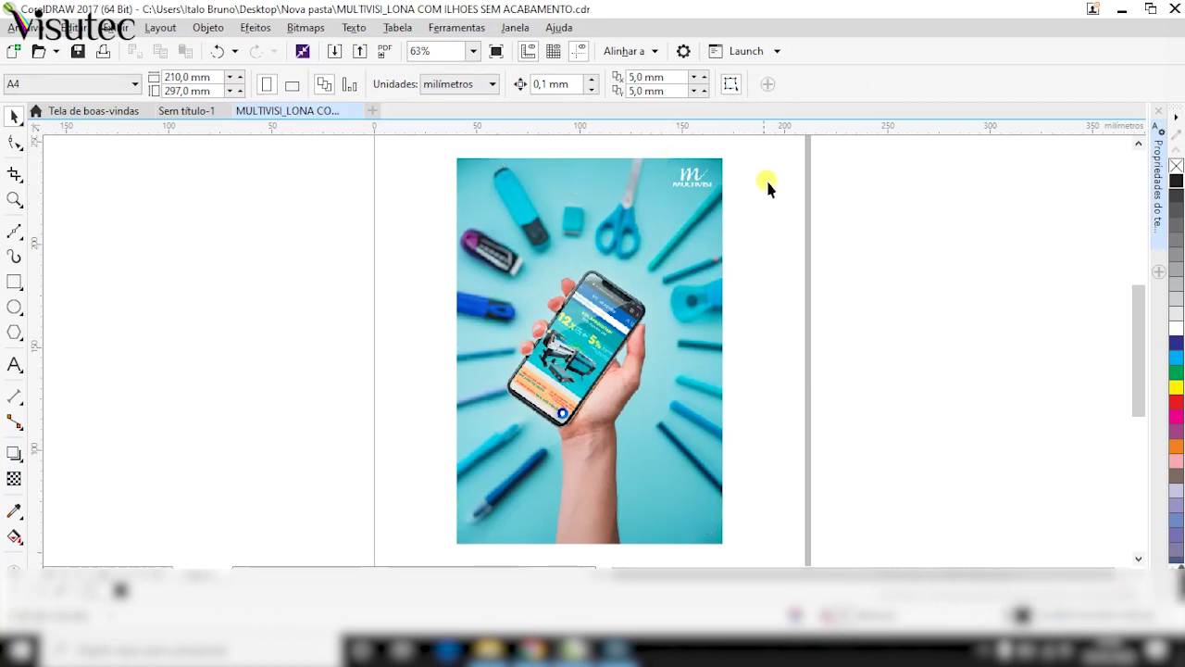
left_click(563, 310)
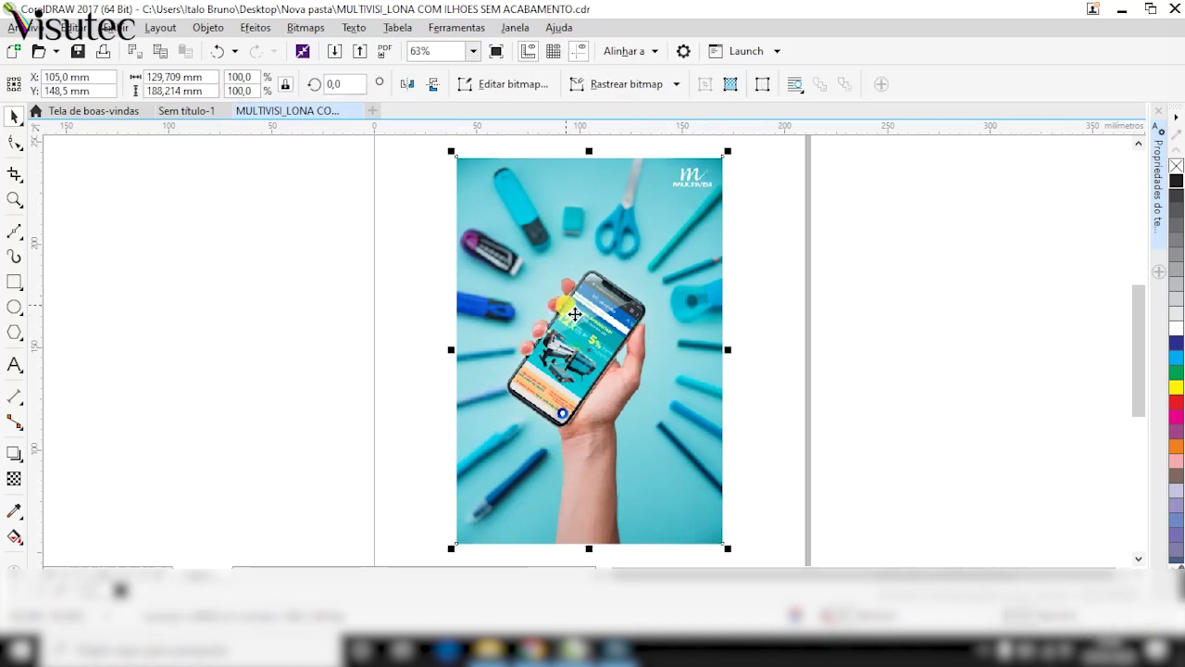
left_click(423, 204)
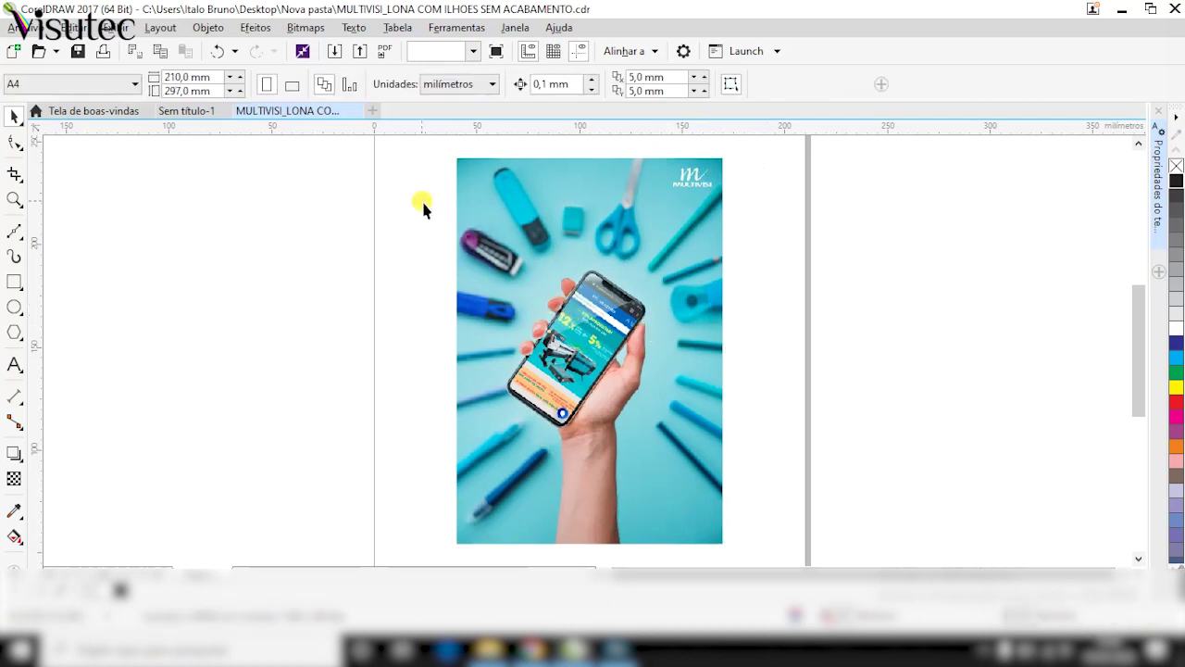
Select the poster image and open the Page Curl (Enrolar página) 3D effect for it.
left_click(478, 194)
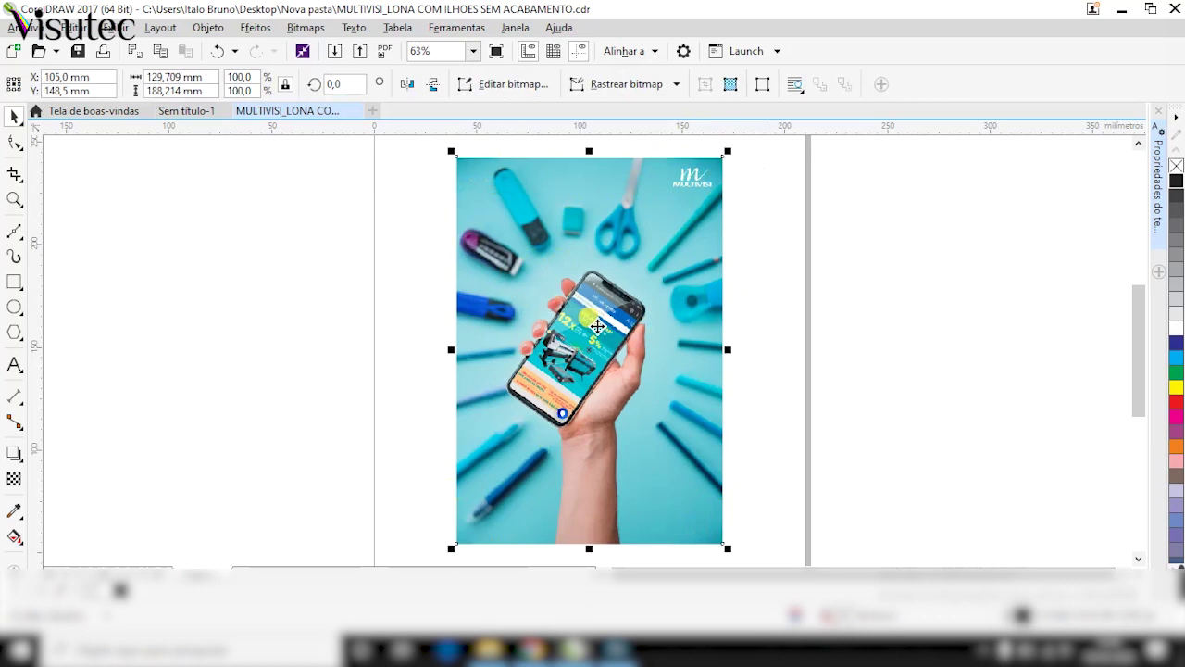
scroll(597, 326, "right", 3)
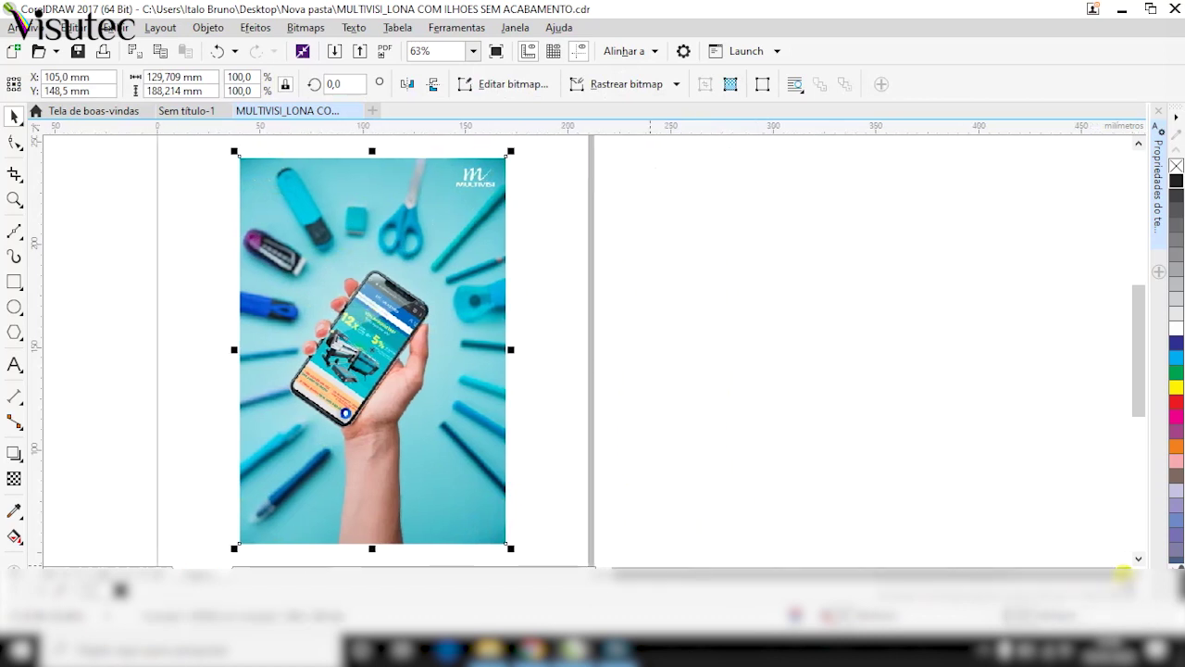
left_click(303, 27)
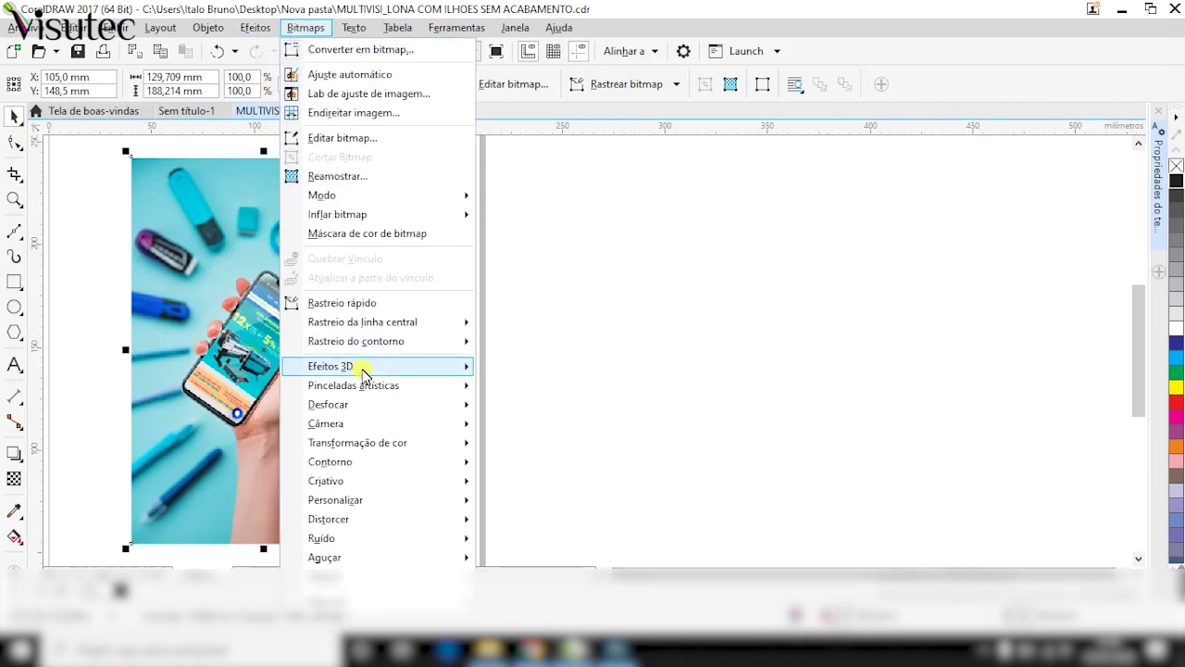
mouse_move(363, 376)
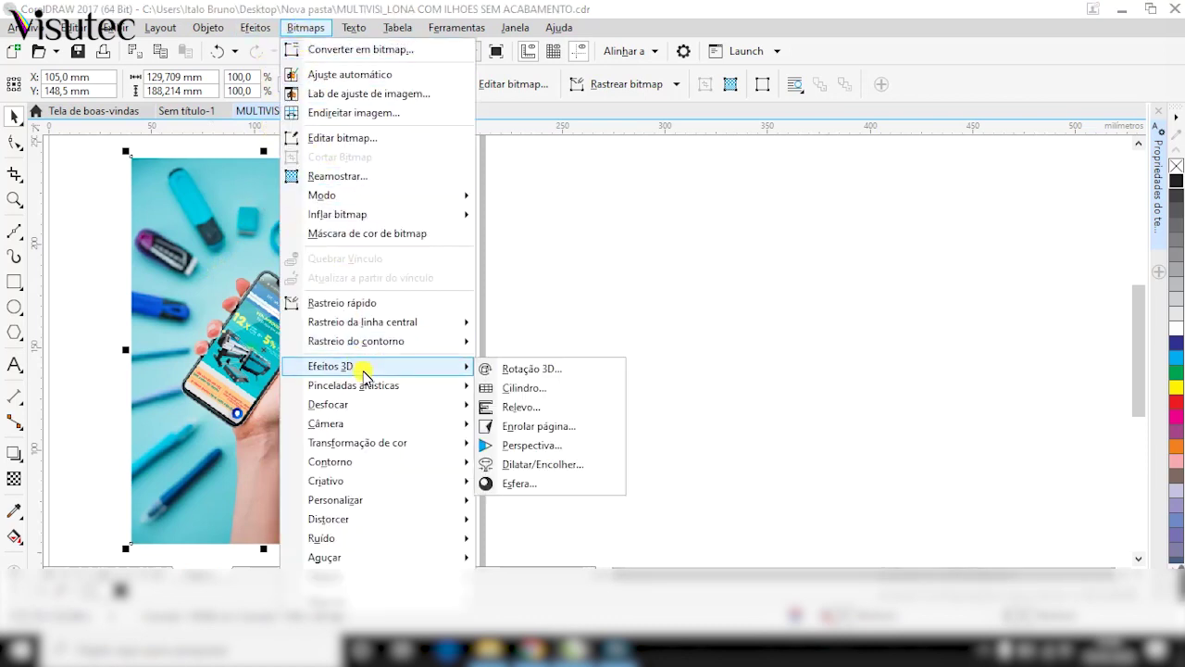
left_click(540, 436)
left_click_drag(476, 217, 550, 175)
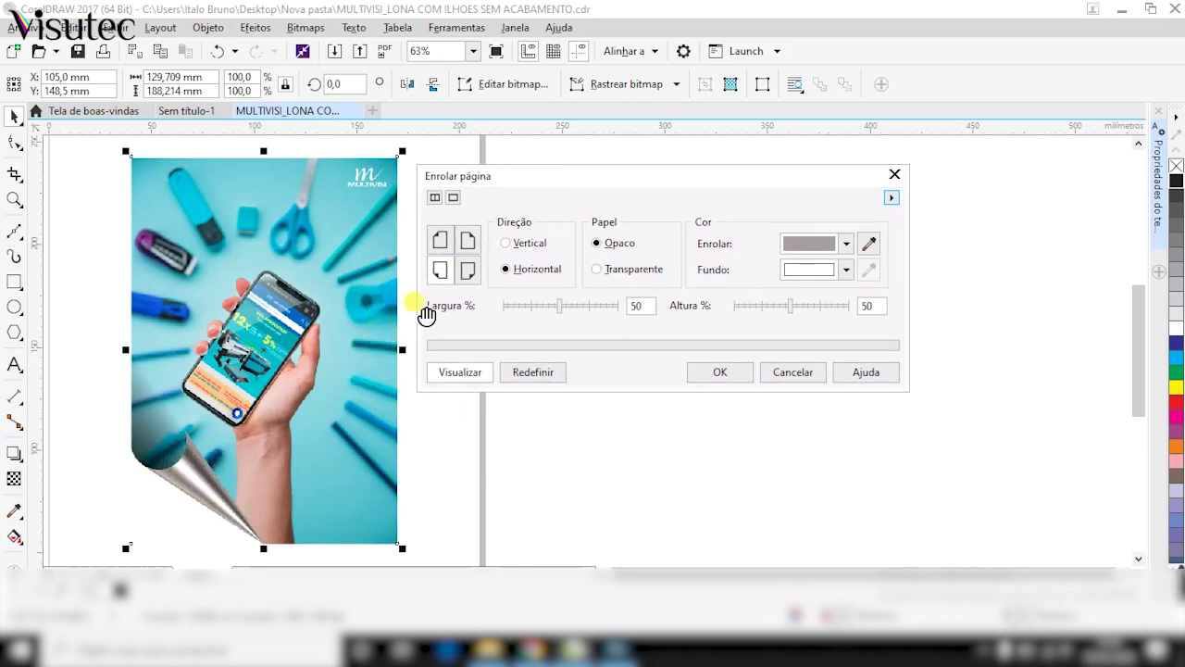
Preview the curl on the image's upper-left, upper-right and lower-right corners, and return it to the lower-left corner.
left_click(440, 241)
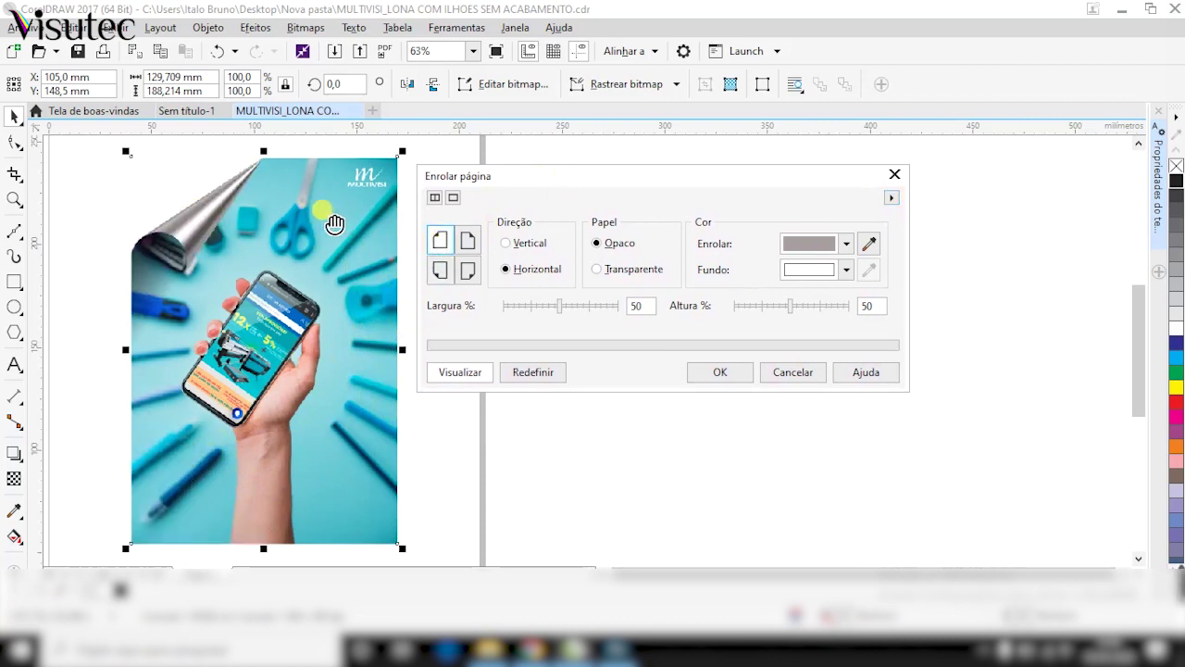
left_click(468, 239)
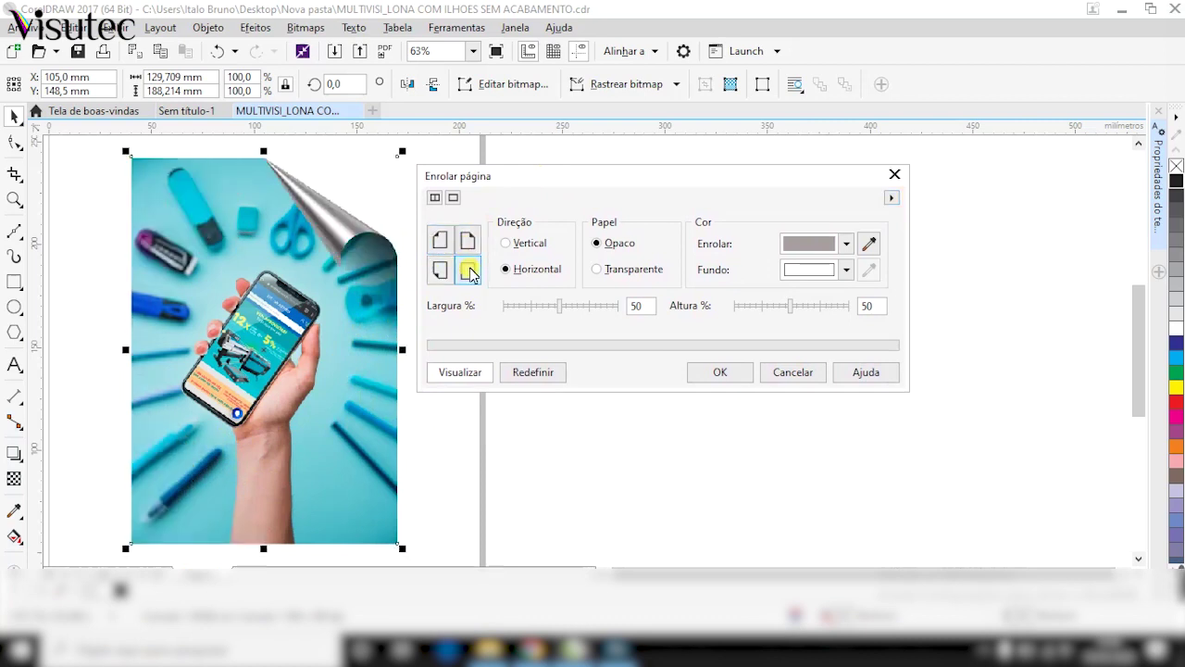
left_click(468, 270)
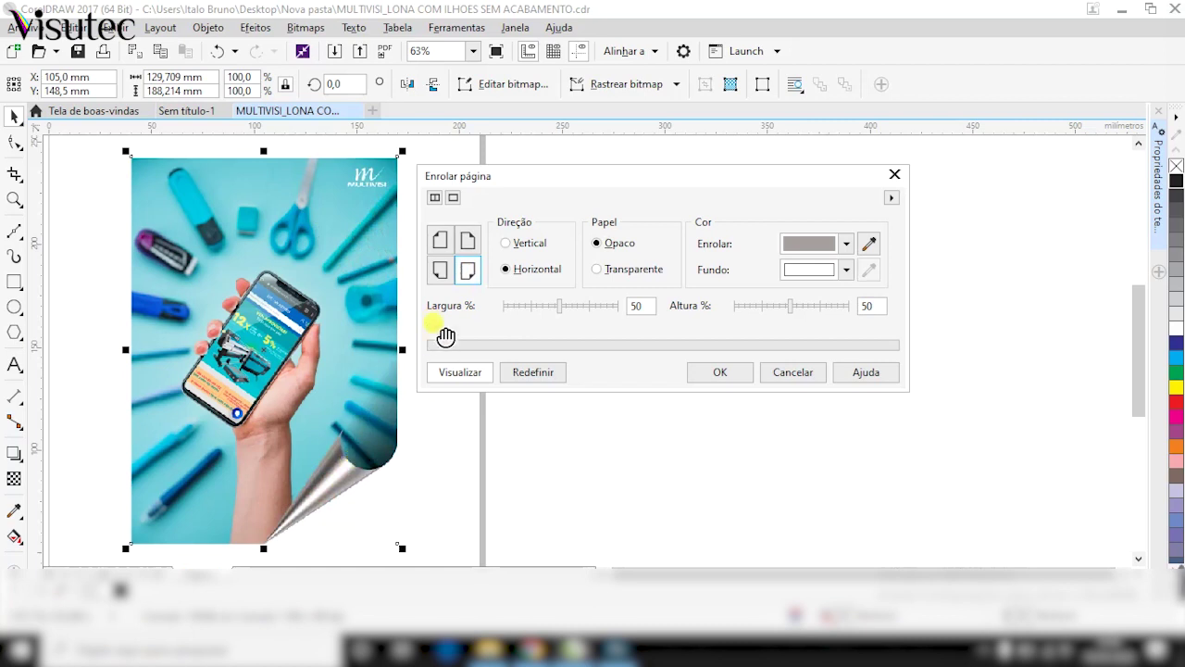
left_click(440, 270)
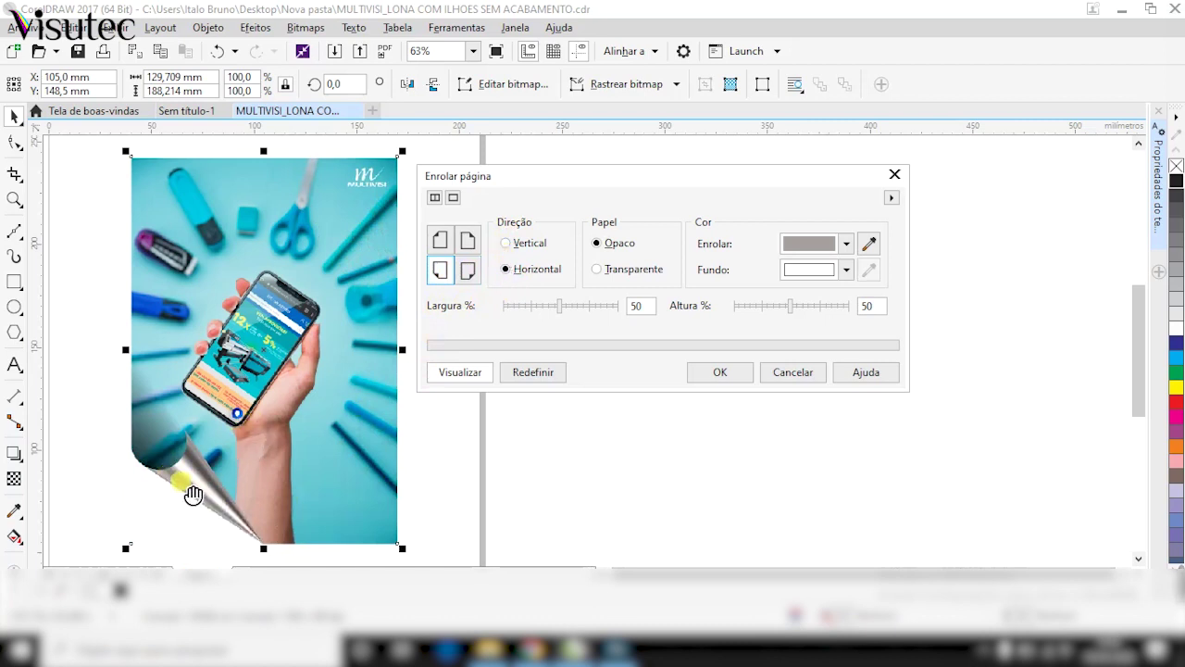
Try the vertical curl direction and transparent paper, returning the settings to horizontal and opaque.
left_click(508, 245)
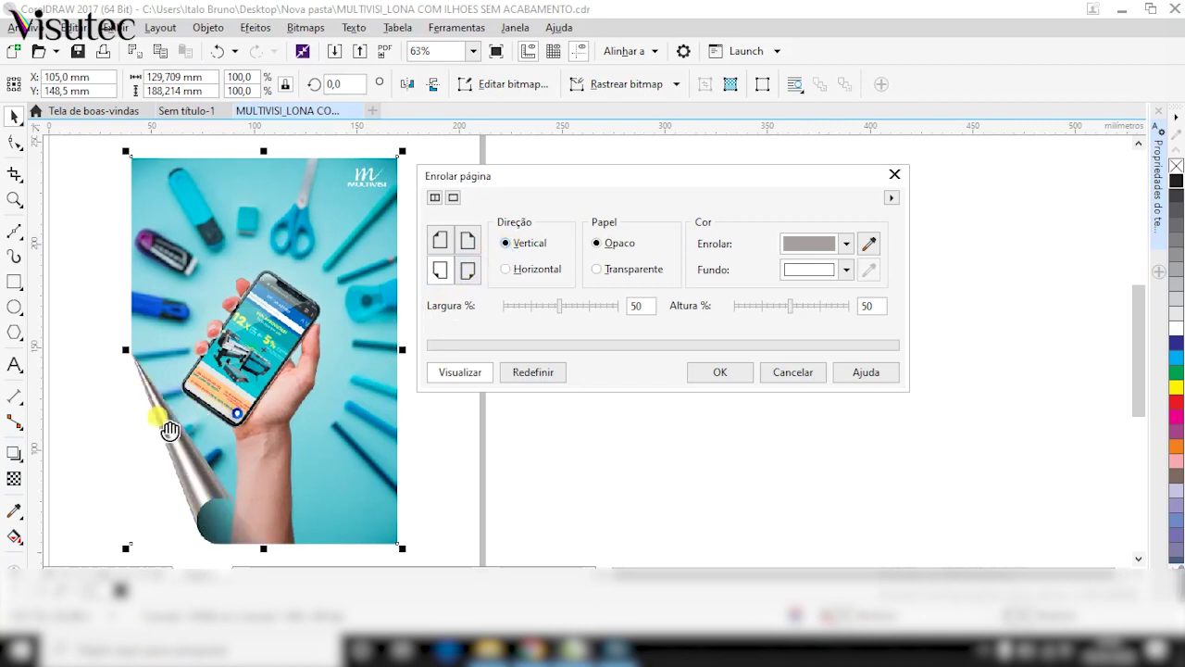
mouse_move(168, 428)
left_mouse_down()
mouse_move(198, 468)
mouse_move(211, 441)
mouse_move(179, 421)
left_mouse_up()
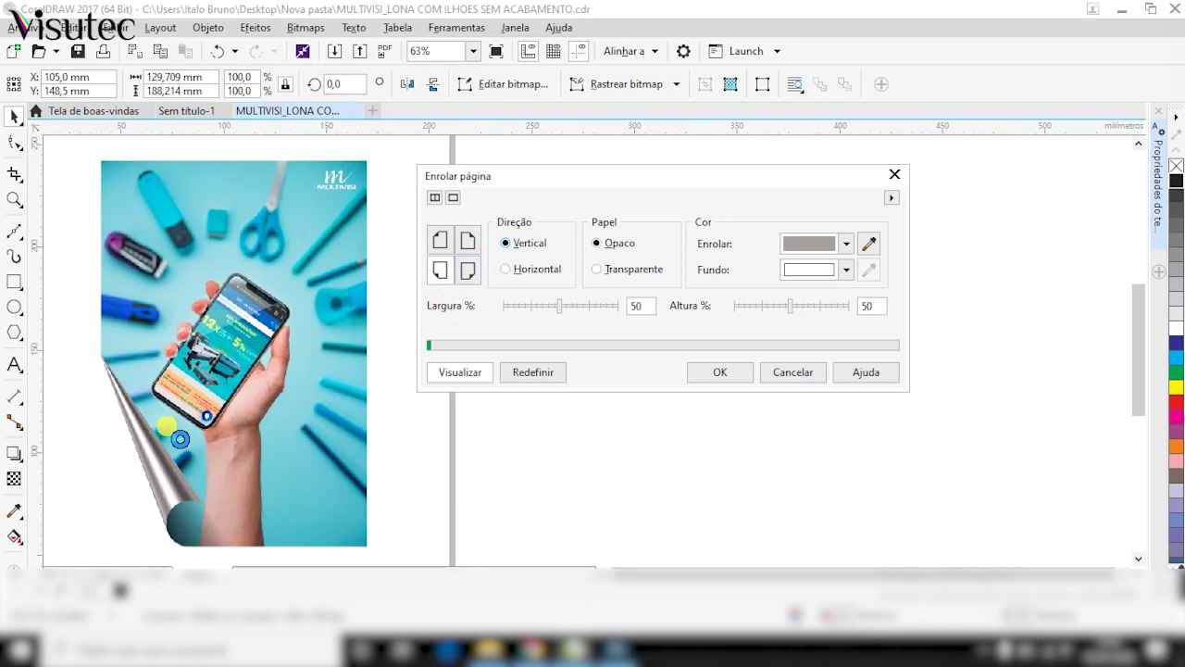
left_click(518, 270)
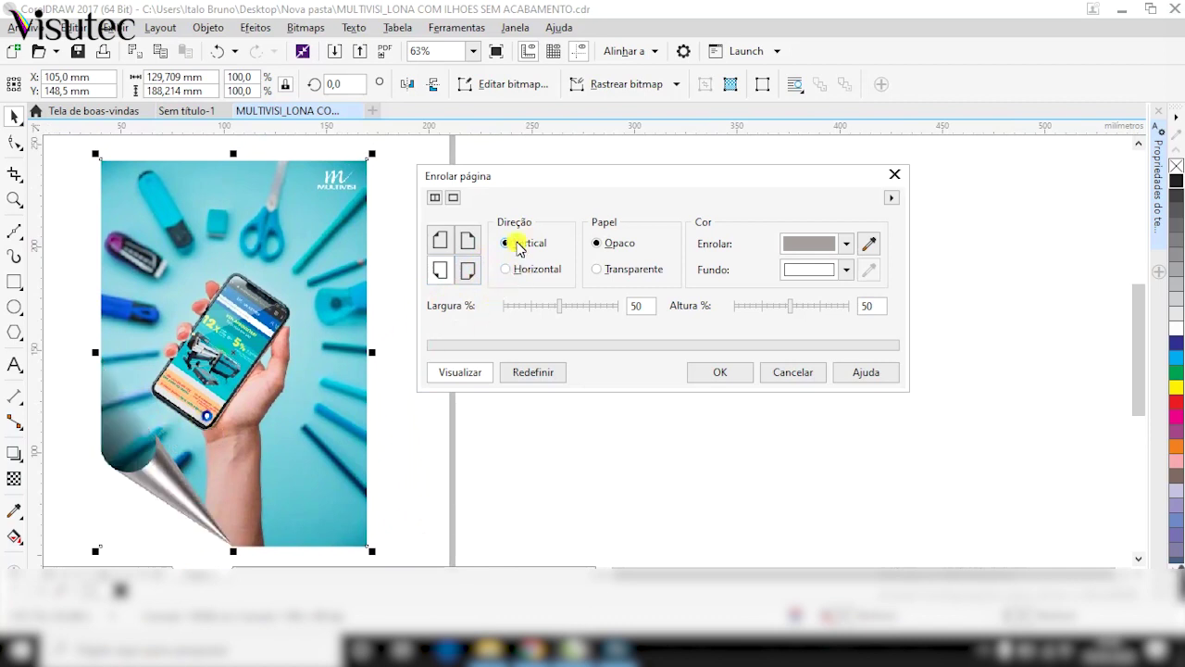
left_click(518, 277)
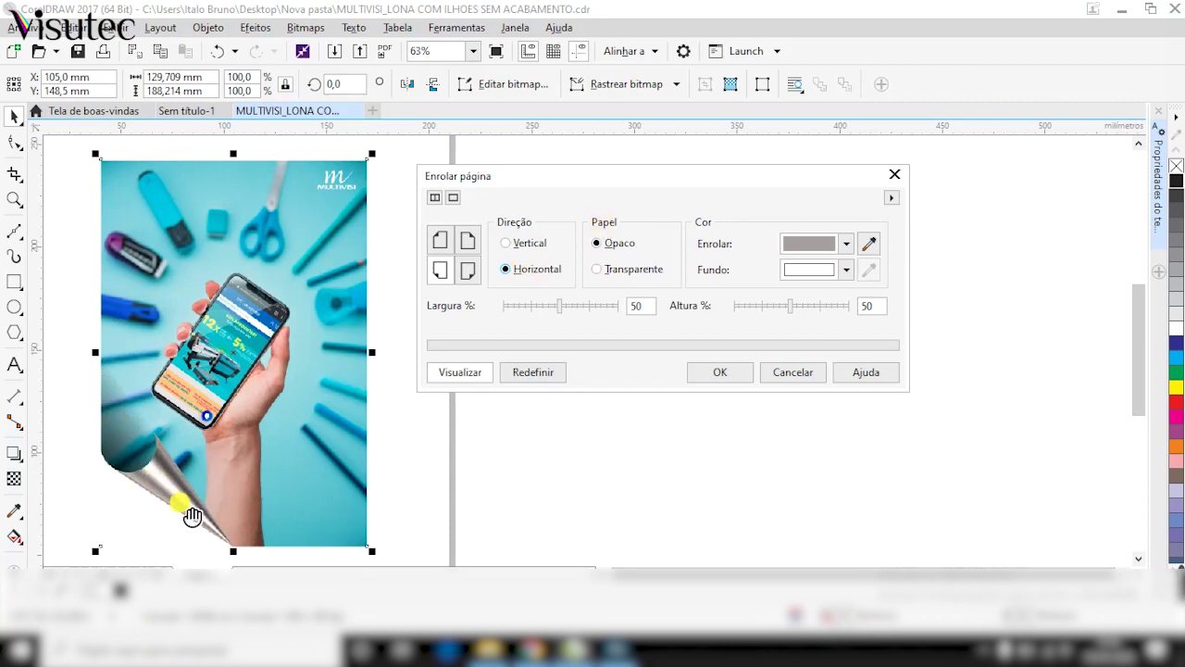
left_click(599, 270)
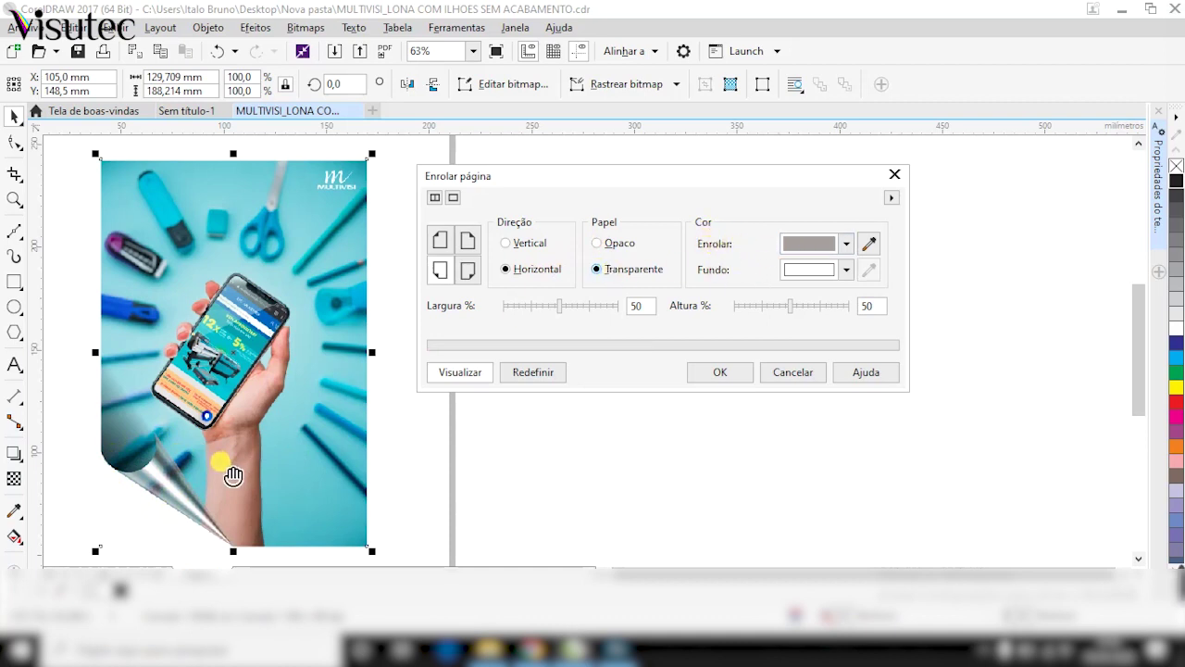
left_click(597, 245)
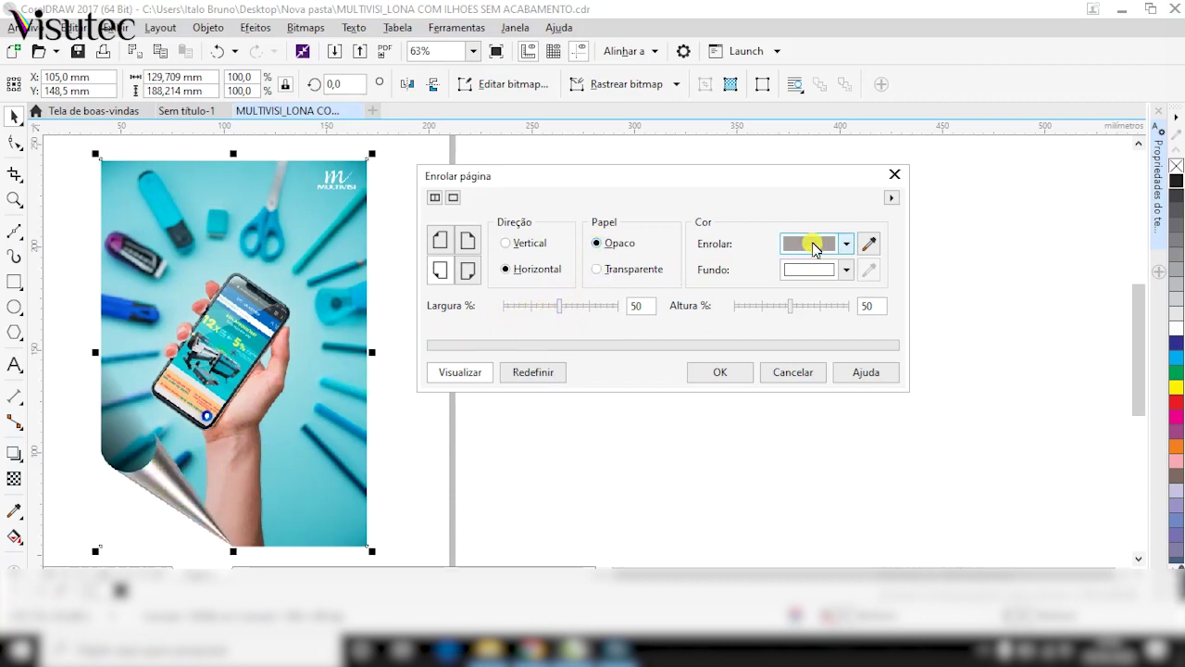
Set the curl's paper to transparent and its colour to lavender grey #B5B3C7, after testing red #A82F2F and blue #3E2FA8.
left_click(842, 243)
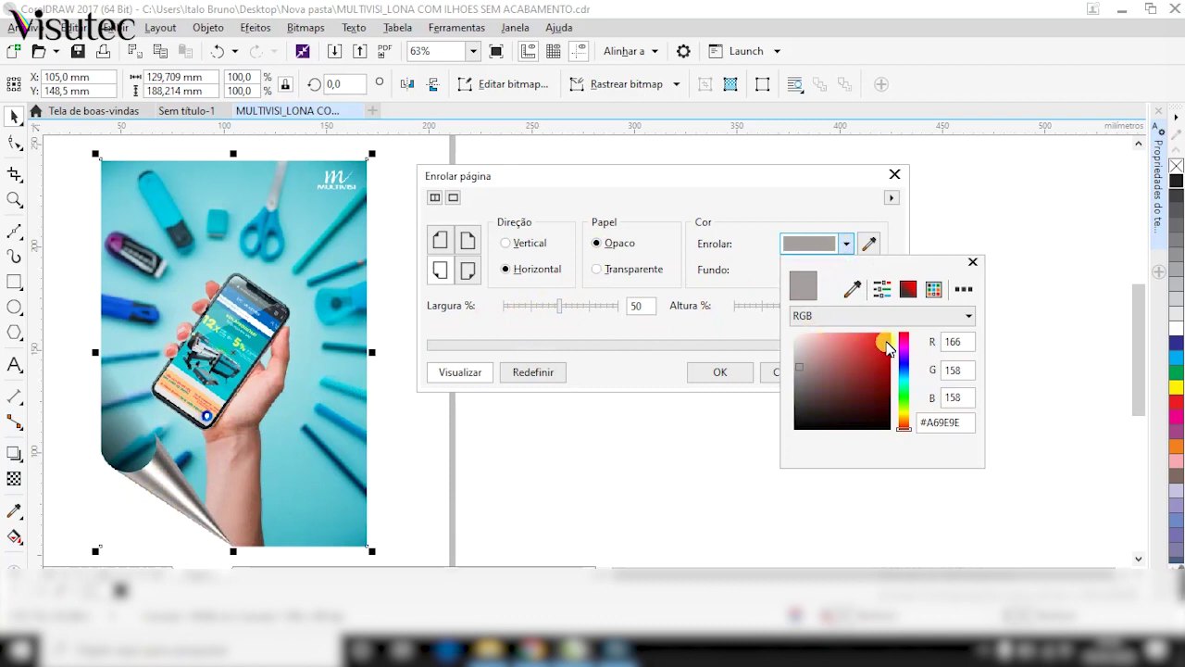
left_click(858, 369)
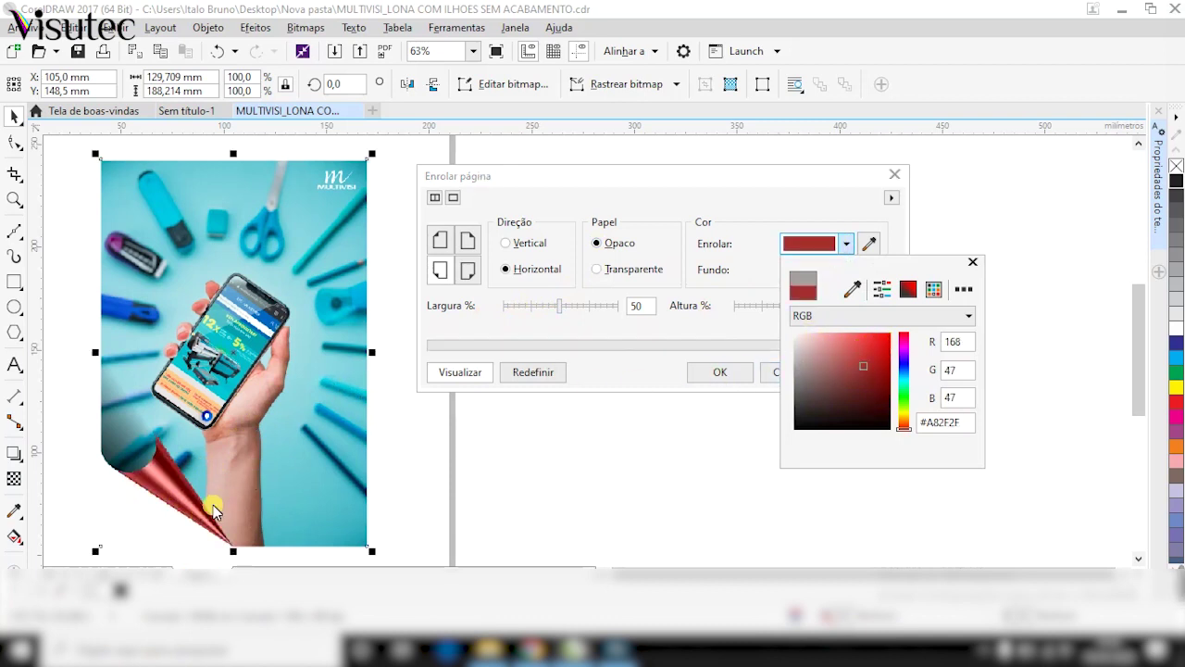
left_click(604, 276)
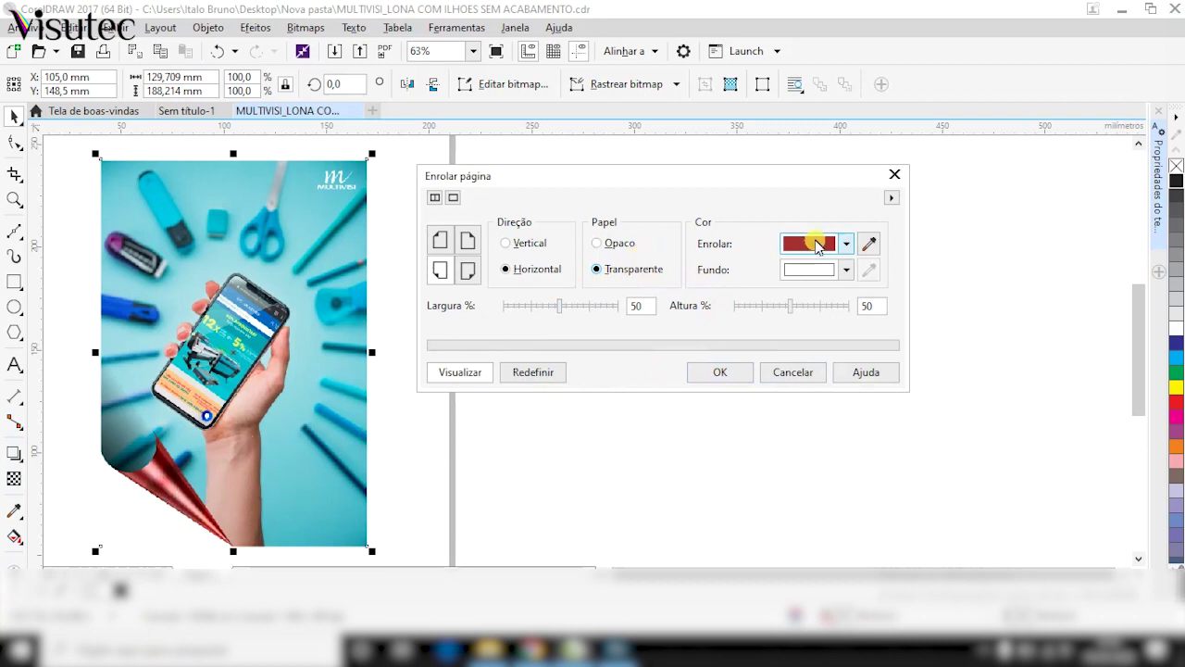
left_click(847, 244)
left_click(895, 364)
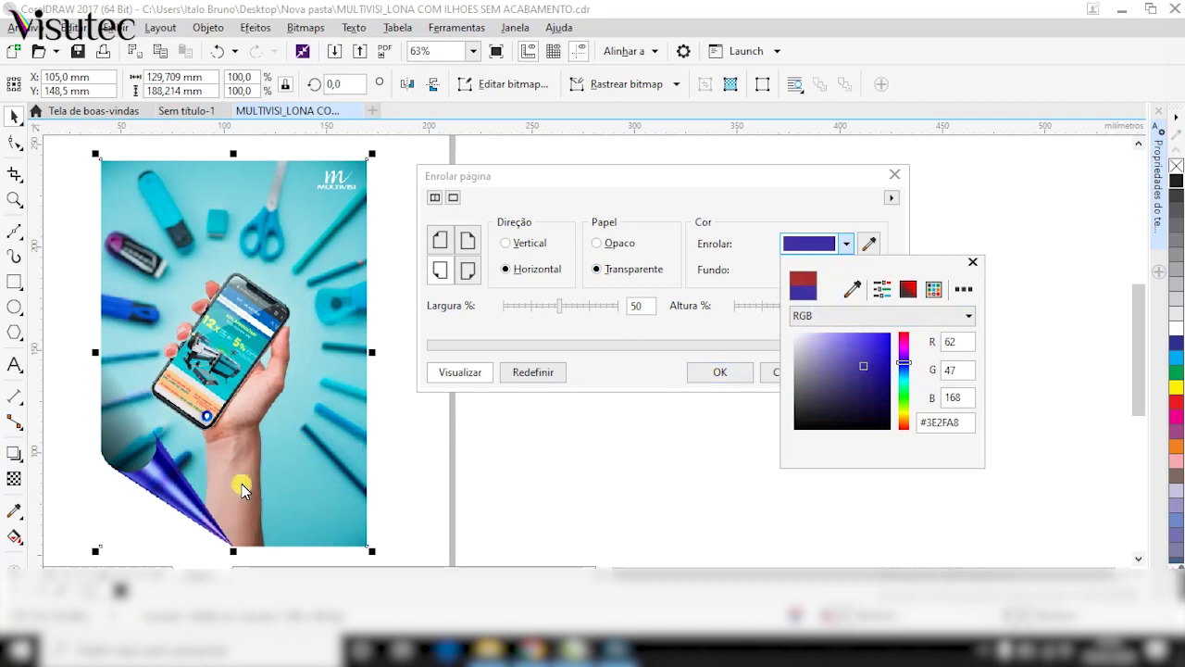
left_click(806, 358)
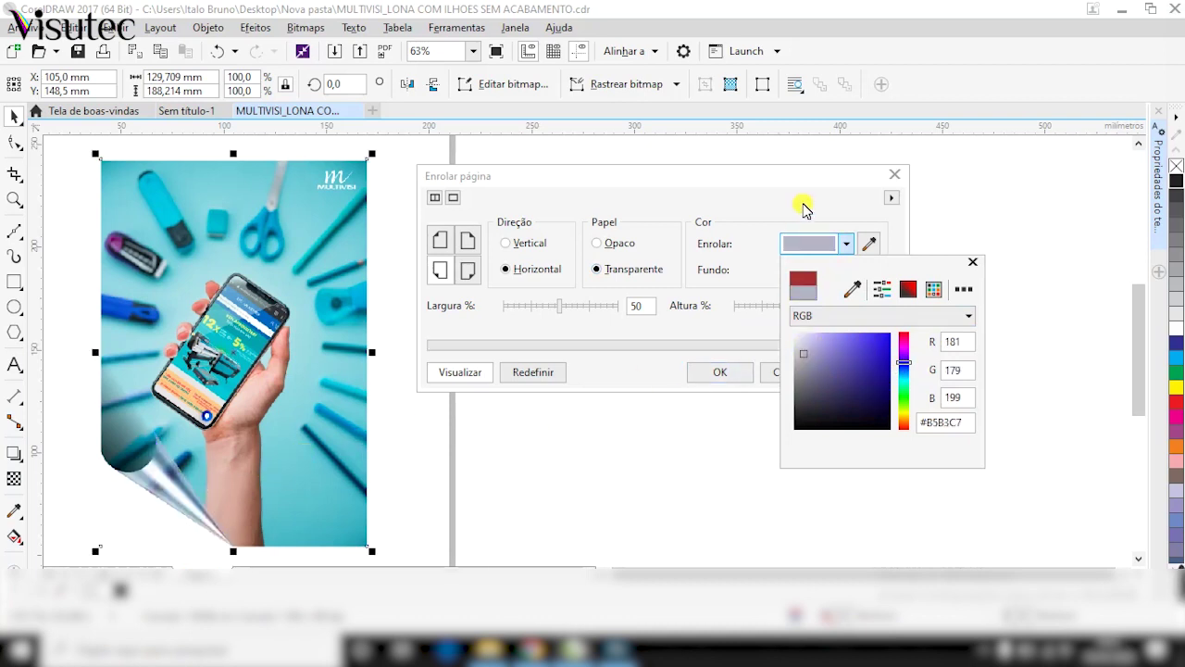
left_click(803, 213)
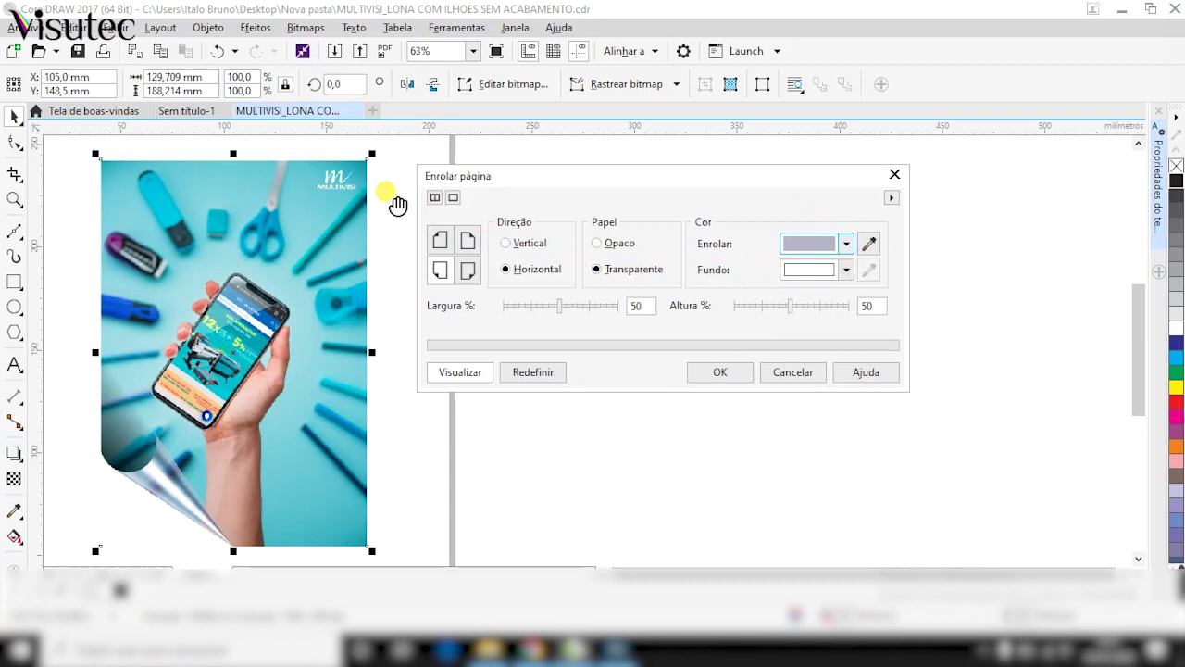
Test different curl sizes, trying widths of 74, 86 and 56% and heights of 78, 60 and 23%.
left_click(589, 306)
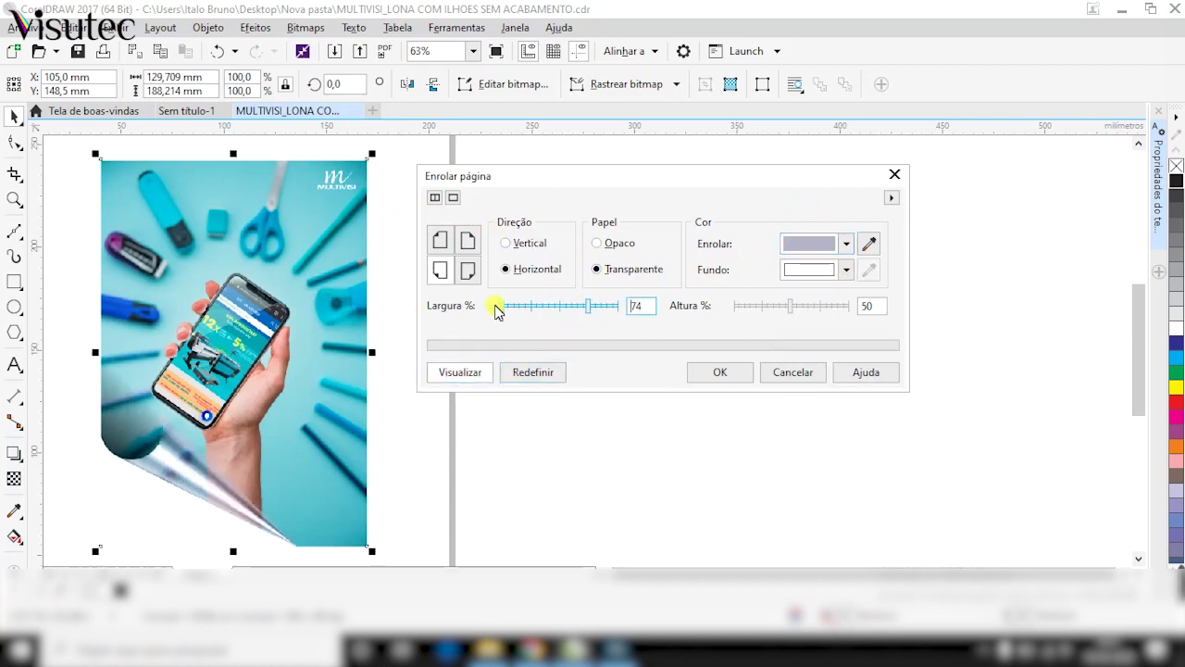
left_click_drag(587, 306, 604, 306)
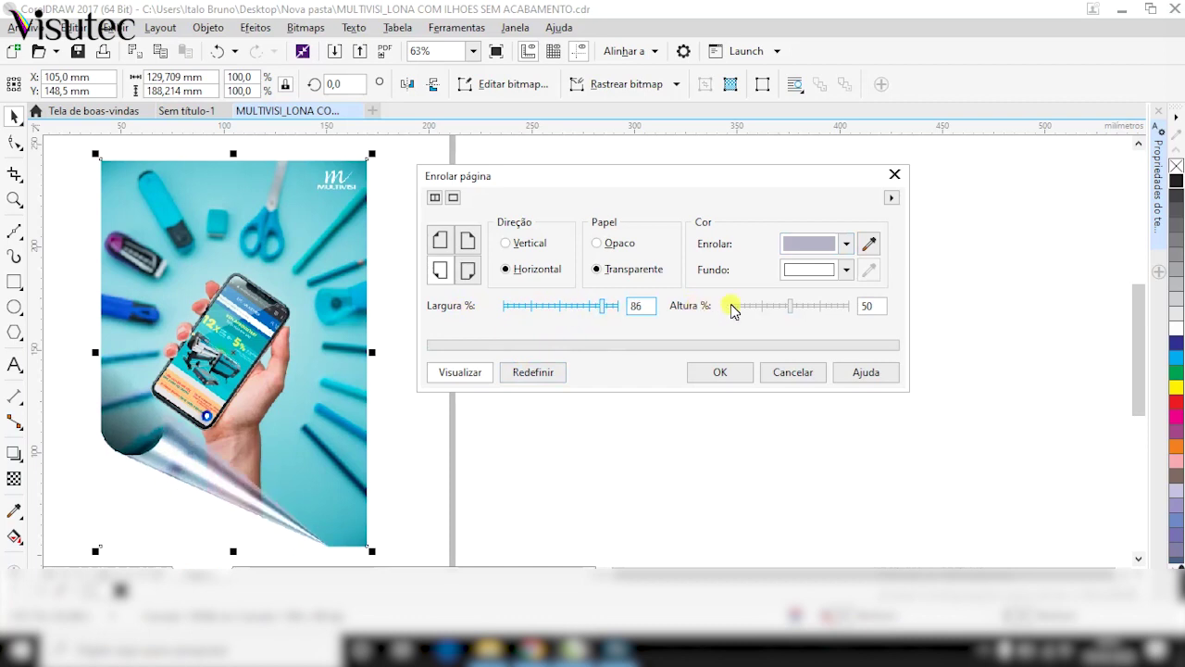
left_click(812, 306)
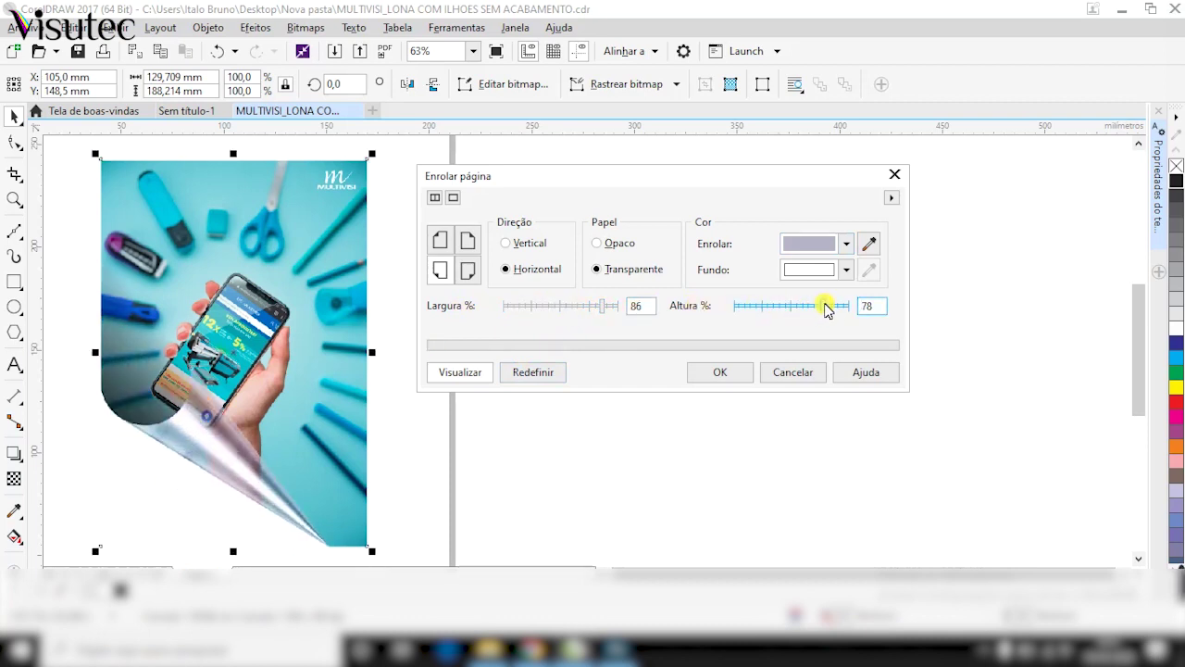
left_click(839, 307)
left_click(803, 308)
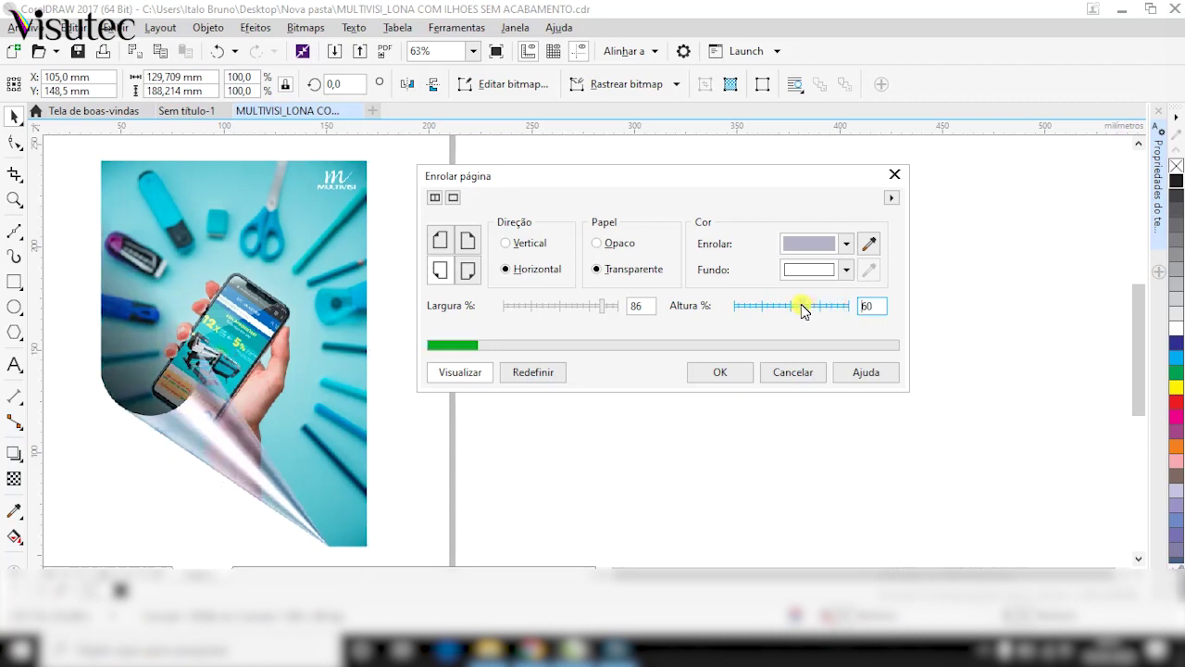
left_click(762, 308)
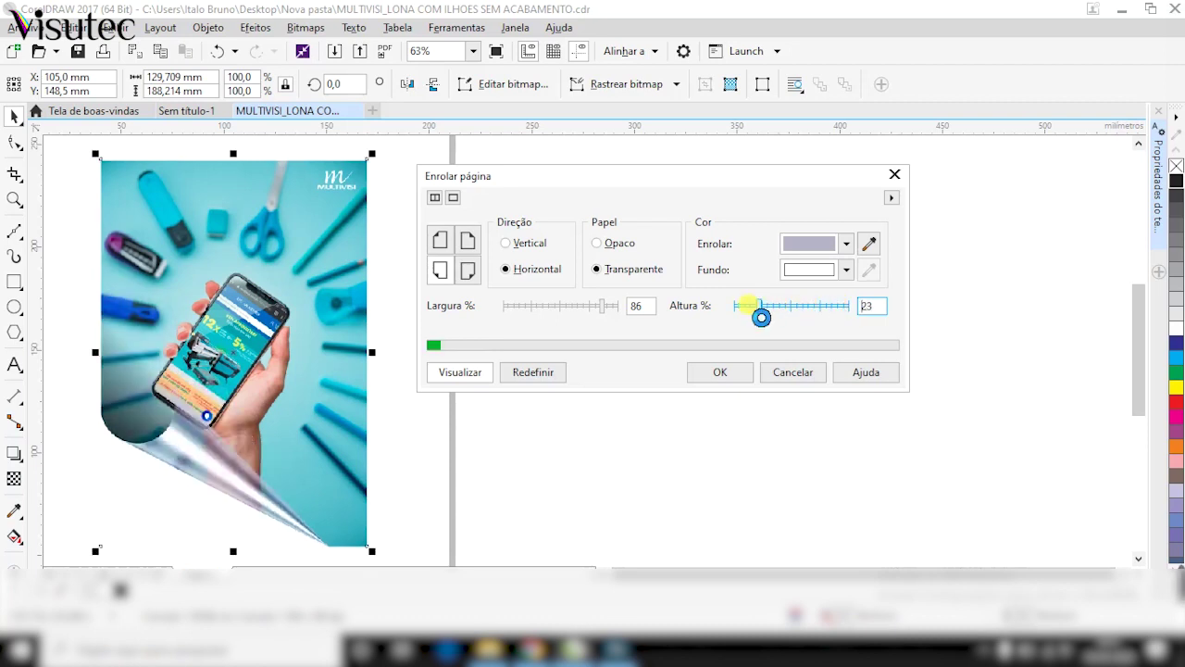
left_click(568, 307)
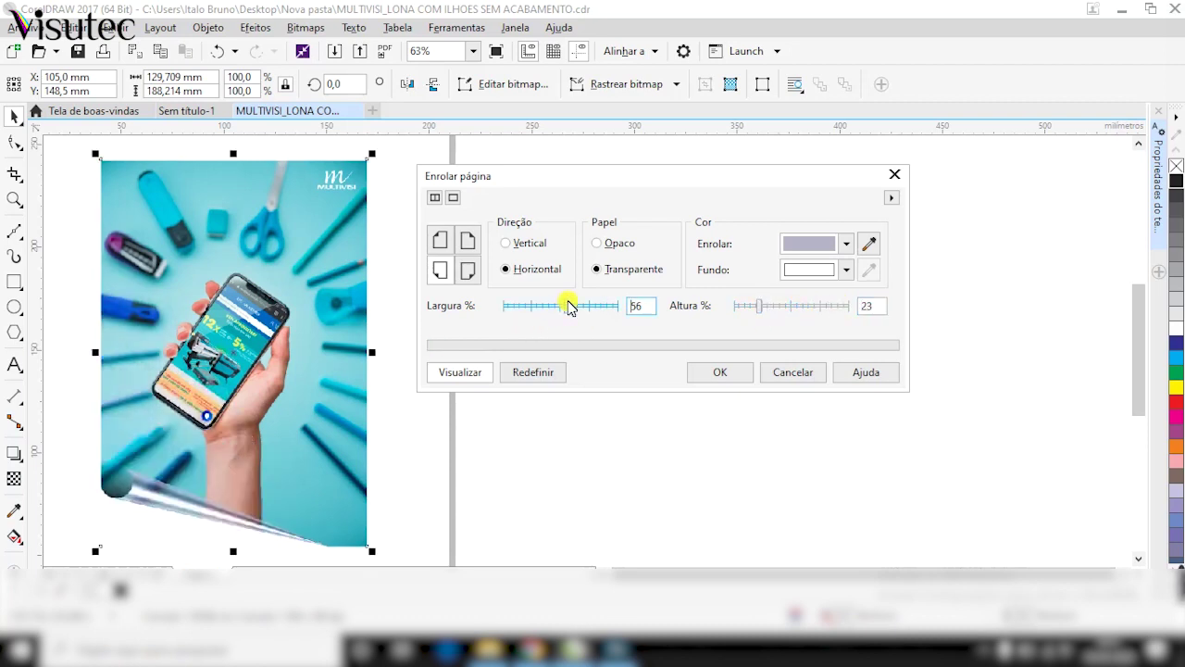
Apply the page curl with vertical direction, 71% width and 38% height, and deselect the image.
left_click(536, 242)
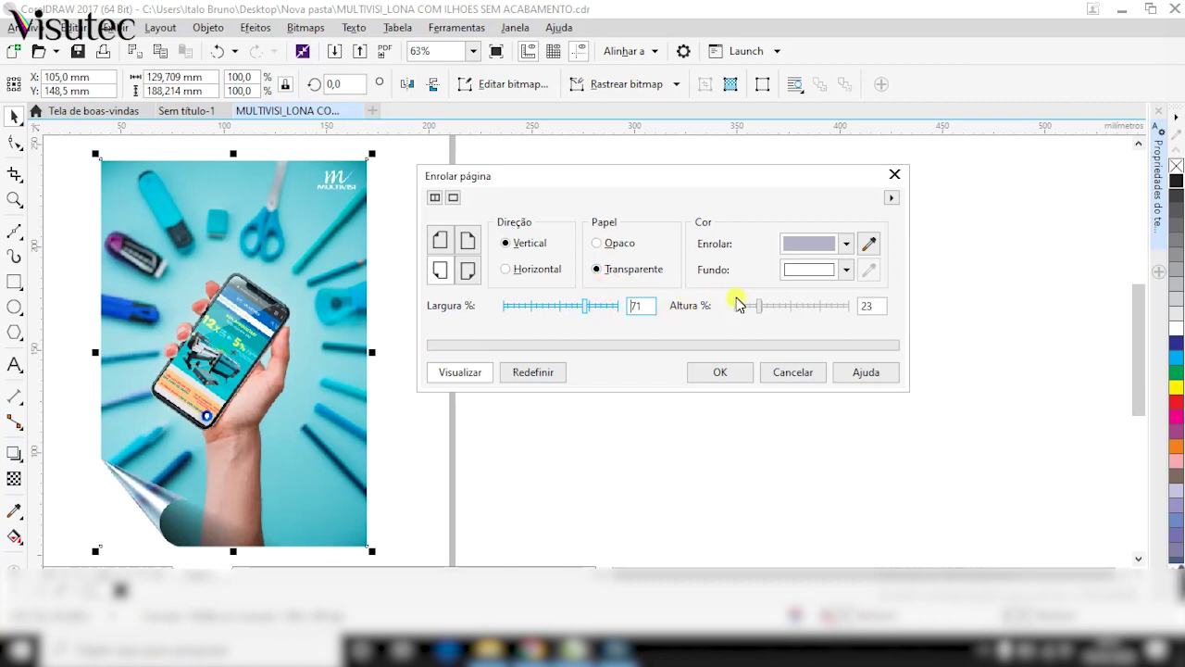
left_click_drag(738, 305, 775, 306)
left_click(460, 371)
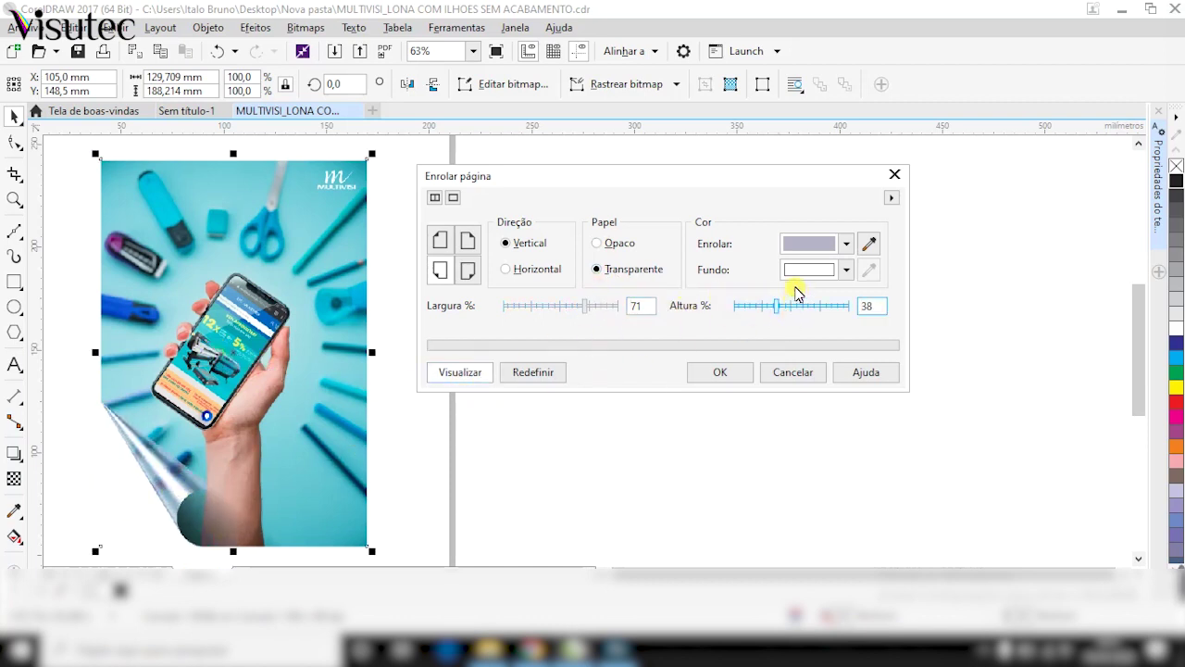
left_click(721, 371)
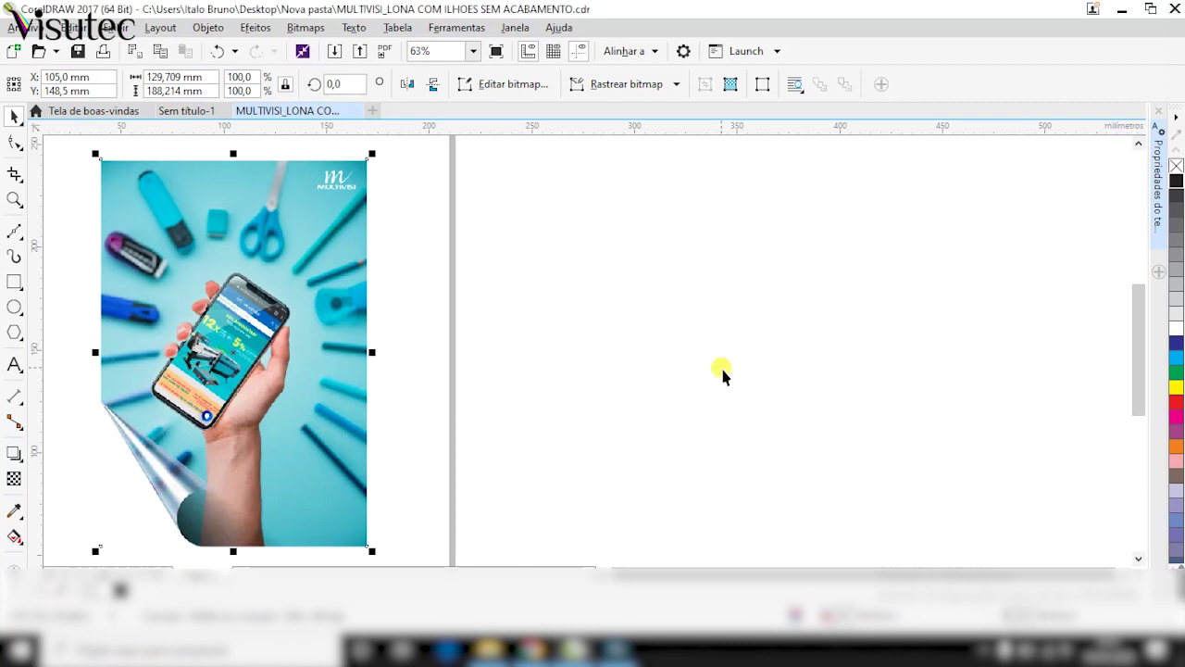
left_click(450, 344)
left_click(602, 567)
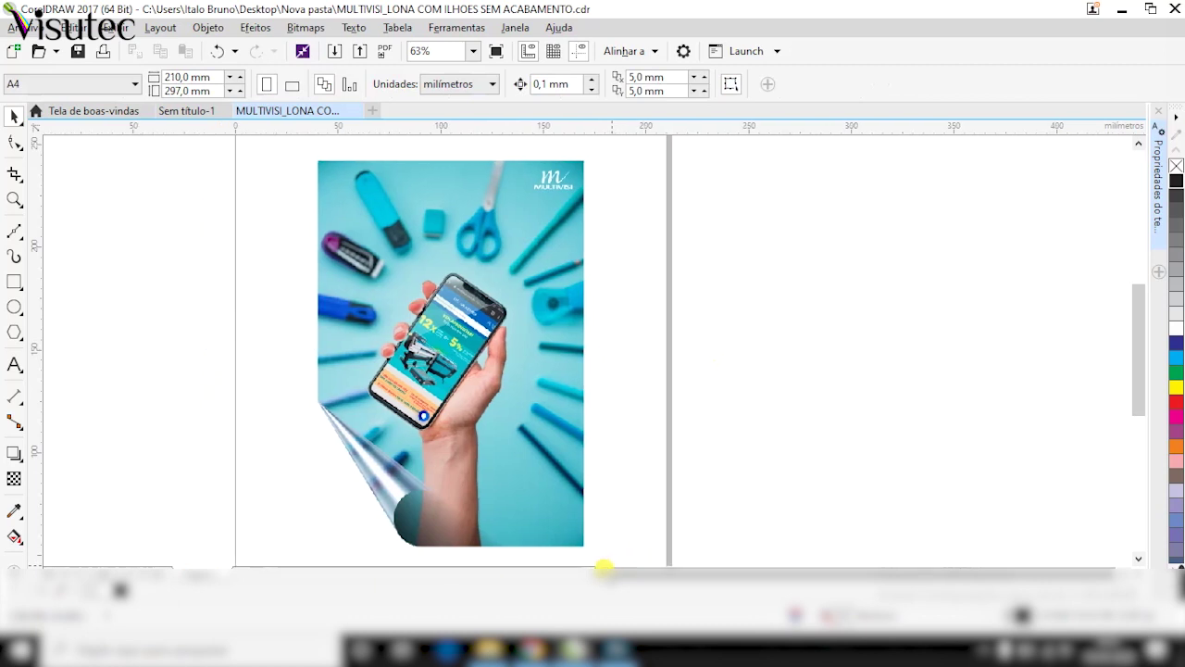
Add a page-sized 210 × 297 mm rectangle behind the curled poster image, fill it with black, and deselect it.
double_click(20, 284)
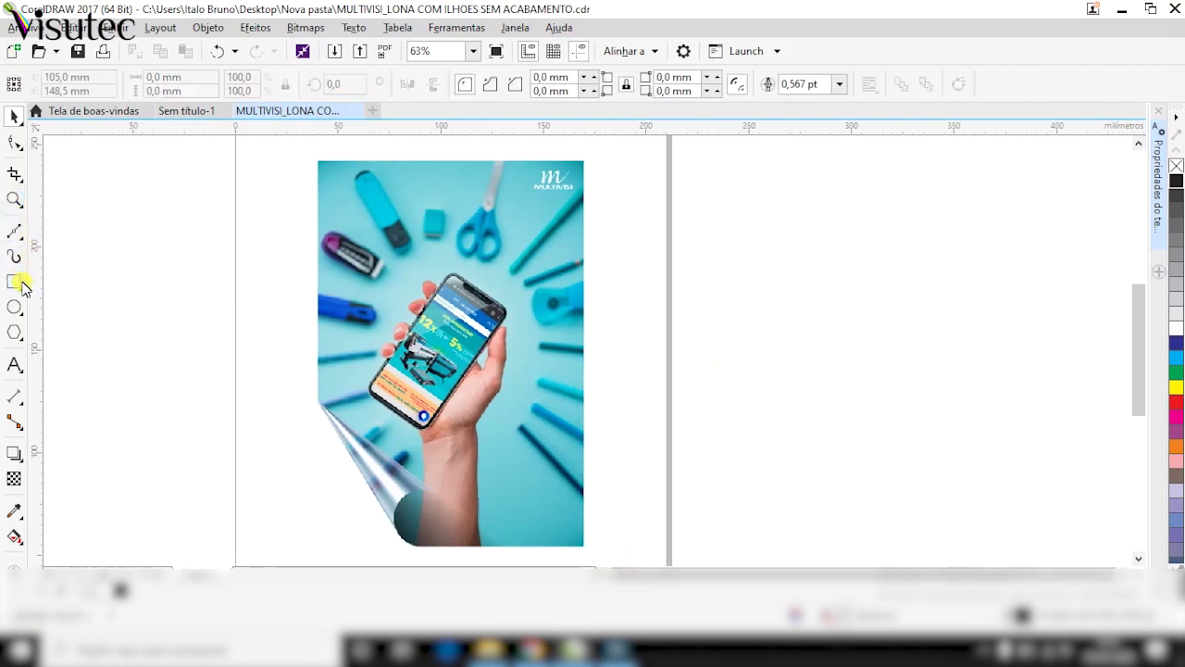
left_click(15, 116)
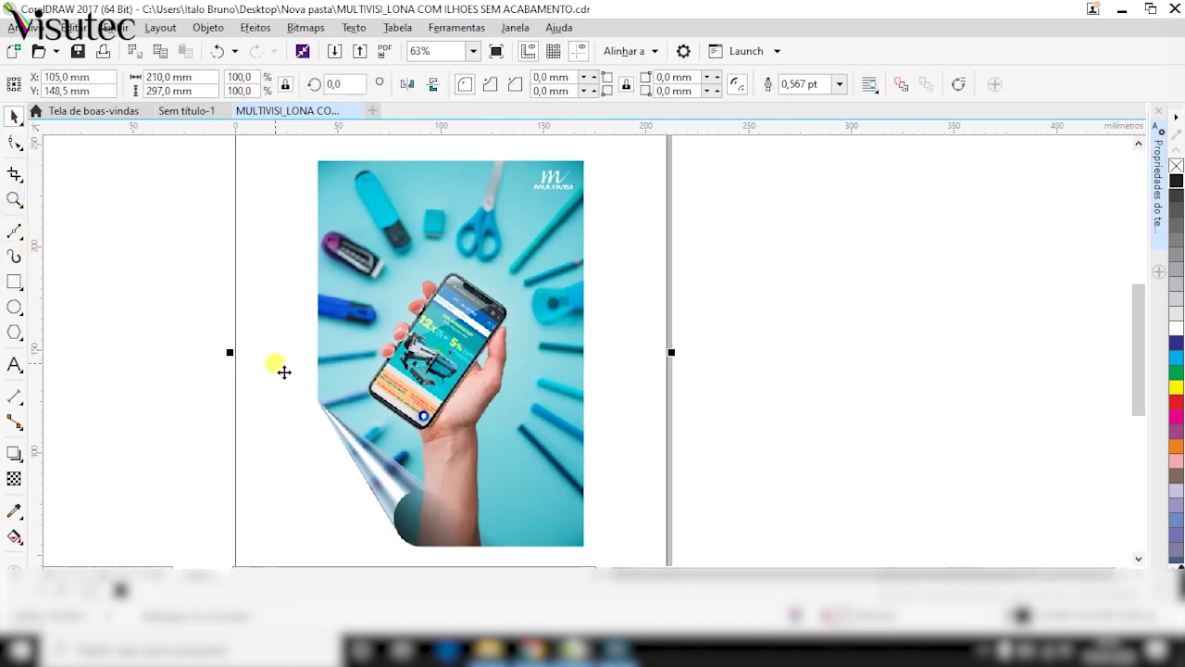
left_click(1175, 181)
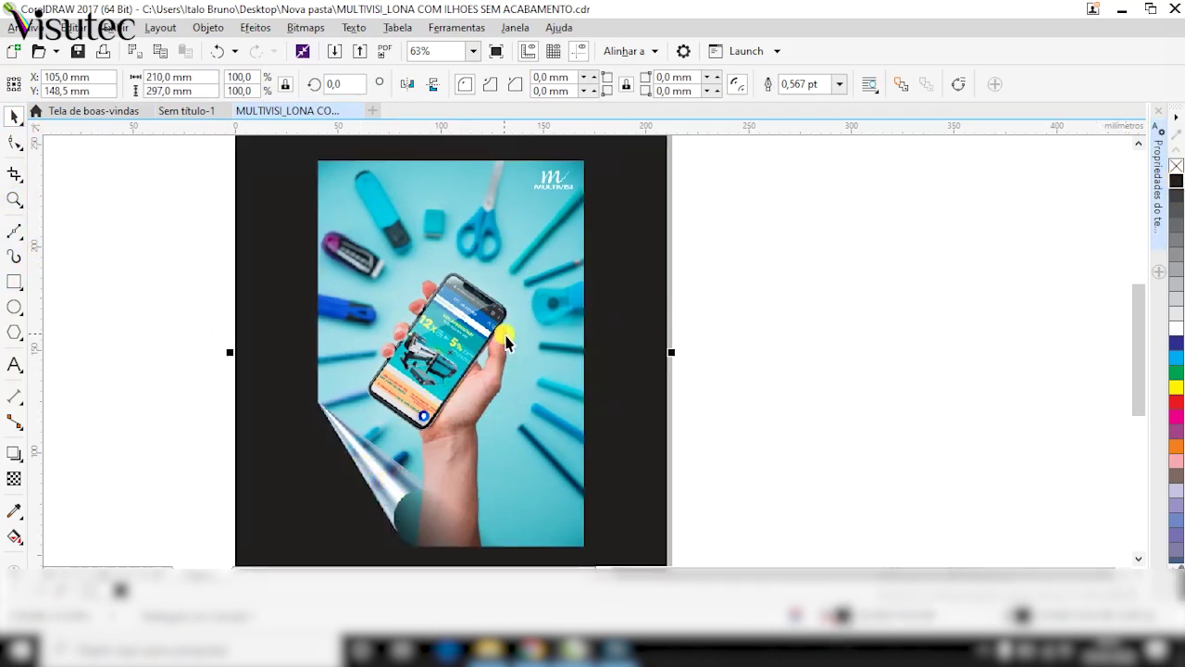
scroll(535, 369, "down", 2)
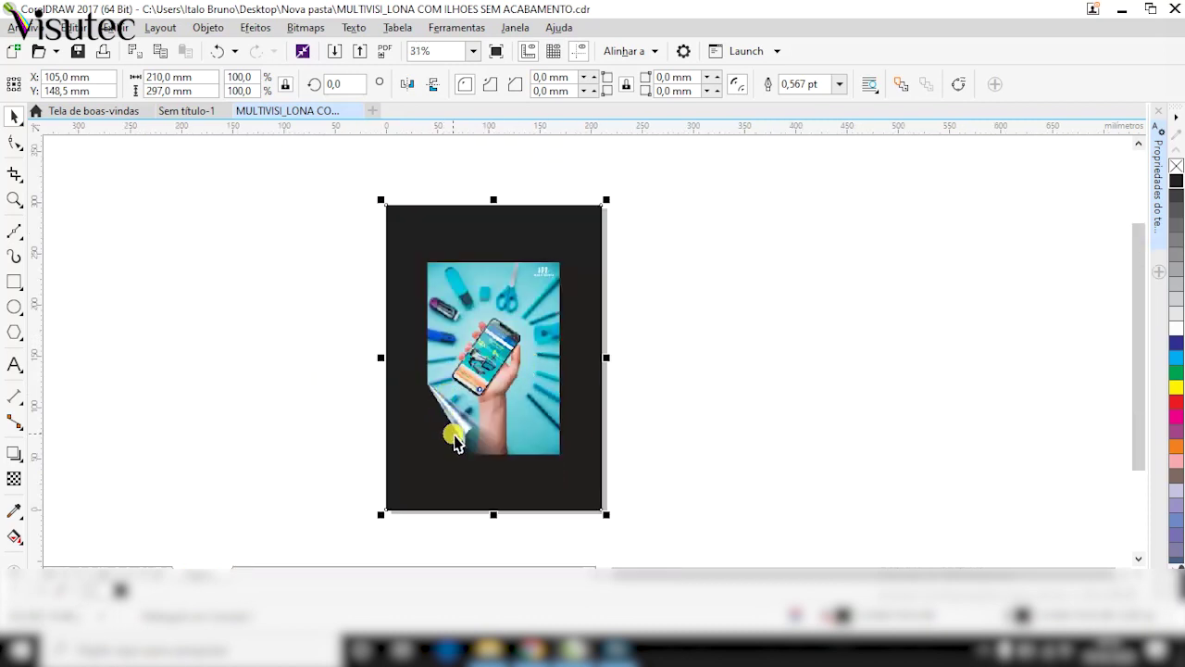
left_click(682, 362)
key("z")
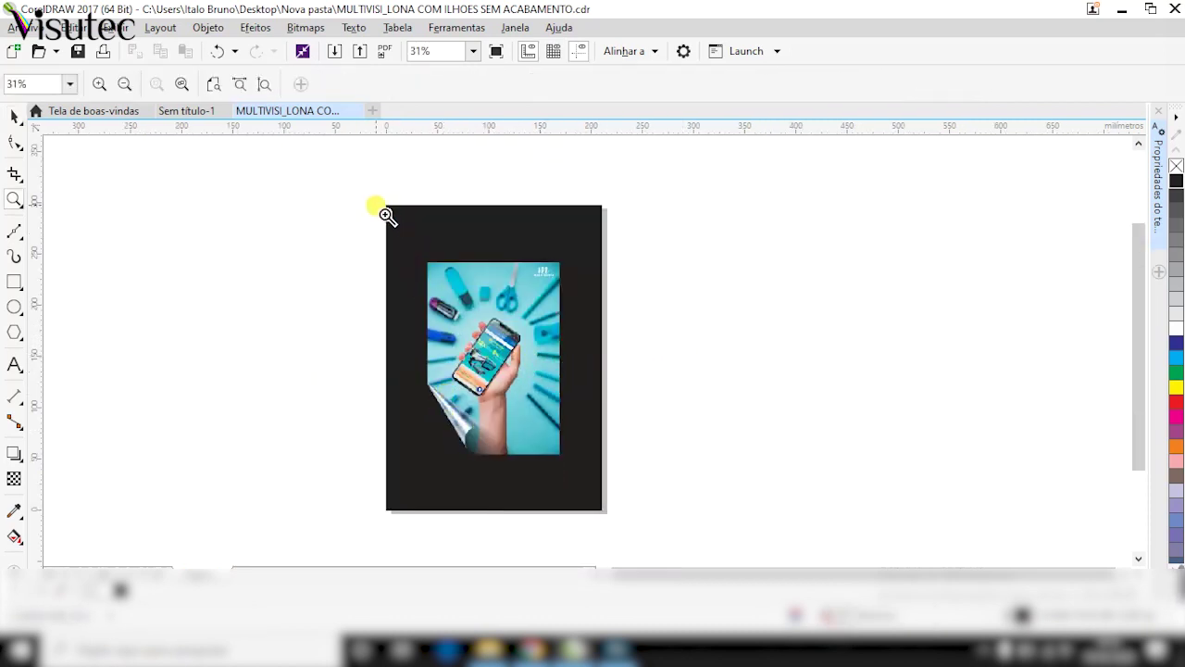
left_click_drag(396, 214, 608, 517)
left_click(15, 114)
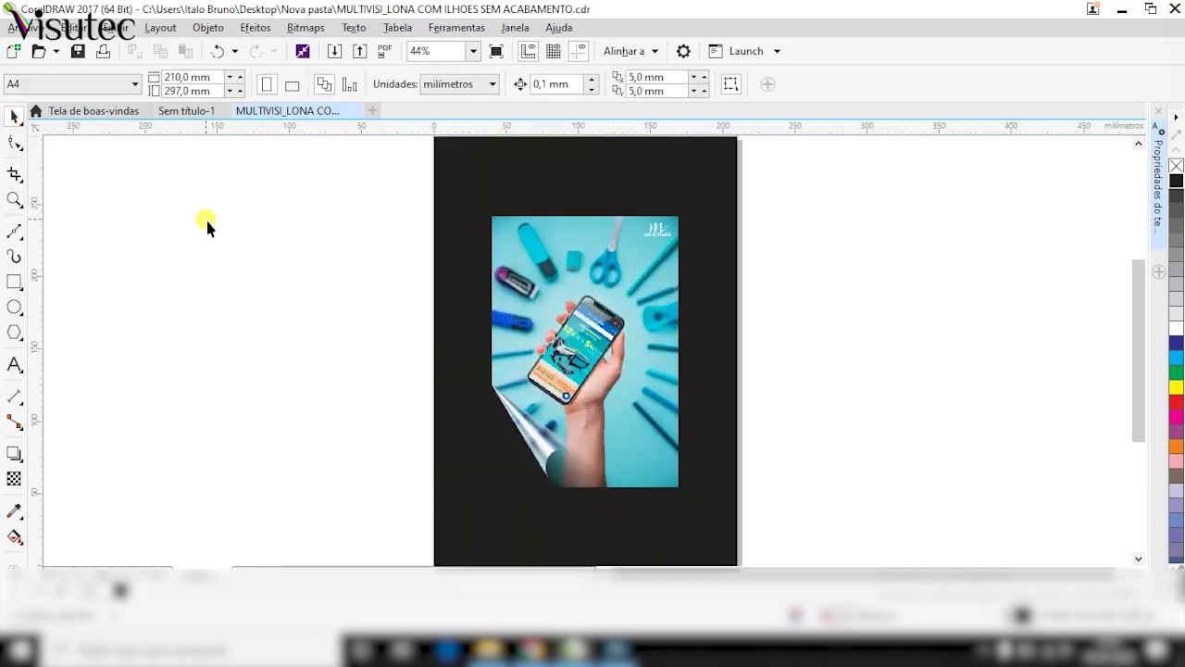